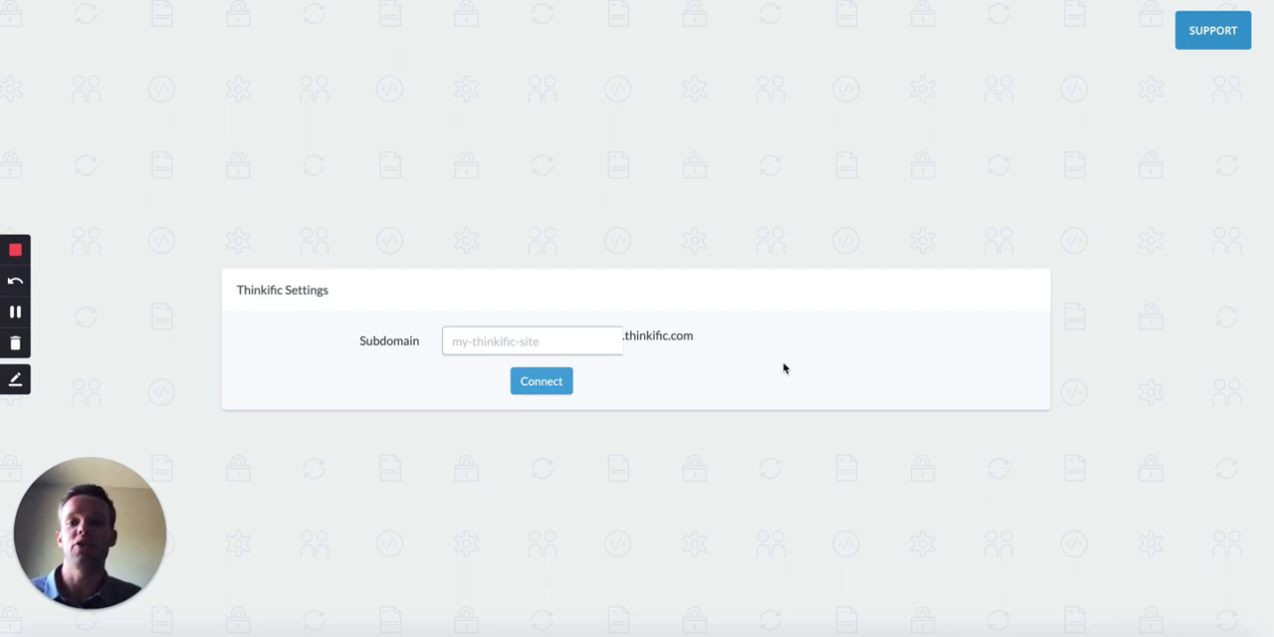
Step: Connect the Thinkific site with the subdomain wordpress-dev and sign in to it with the saved credentials
left_click(546, 337)
type("wordpress-dev")
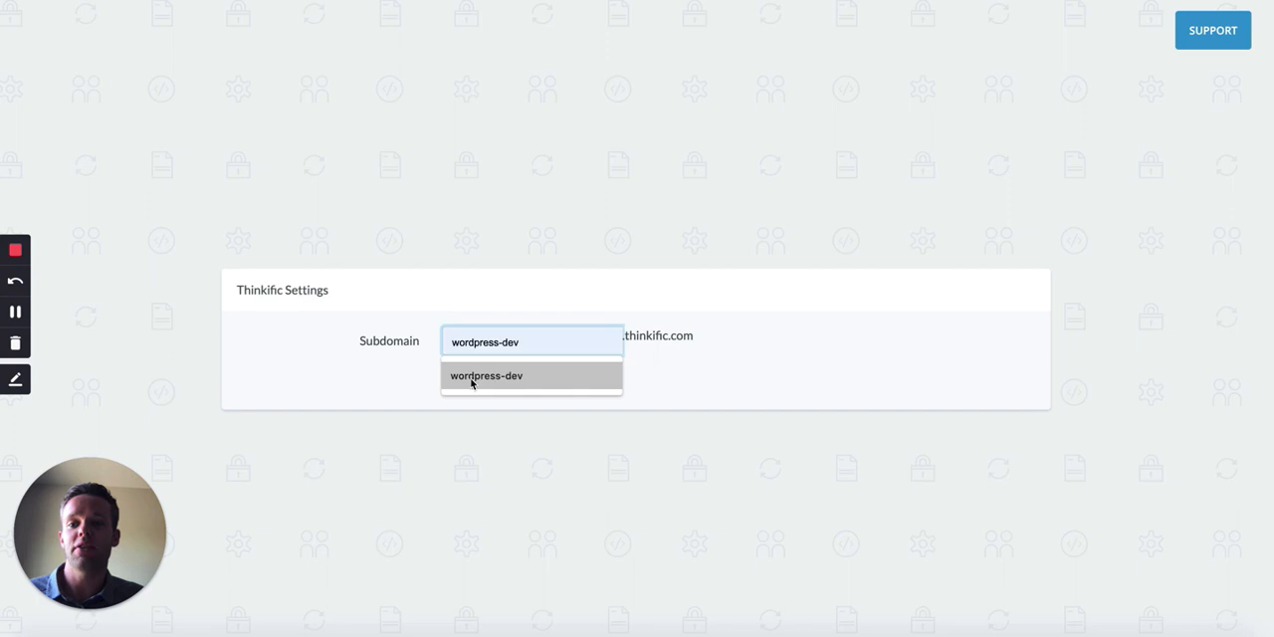
left_click(472, 376)
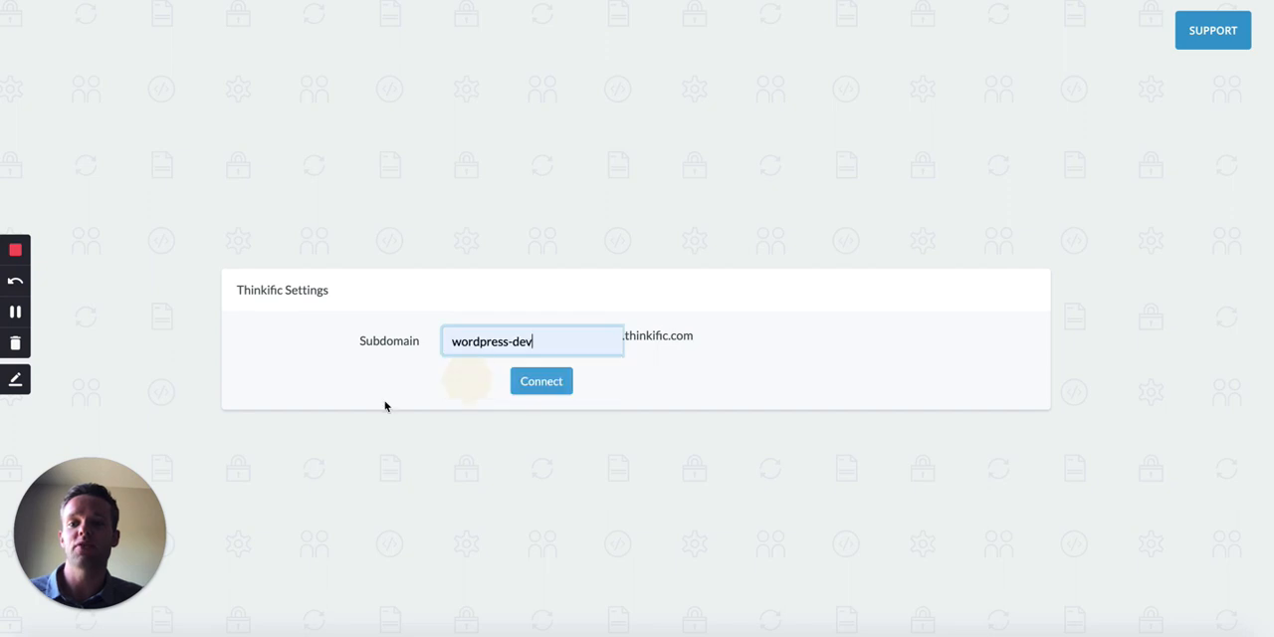
left_click(554, 383)
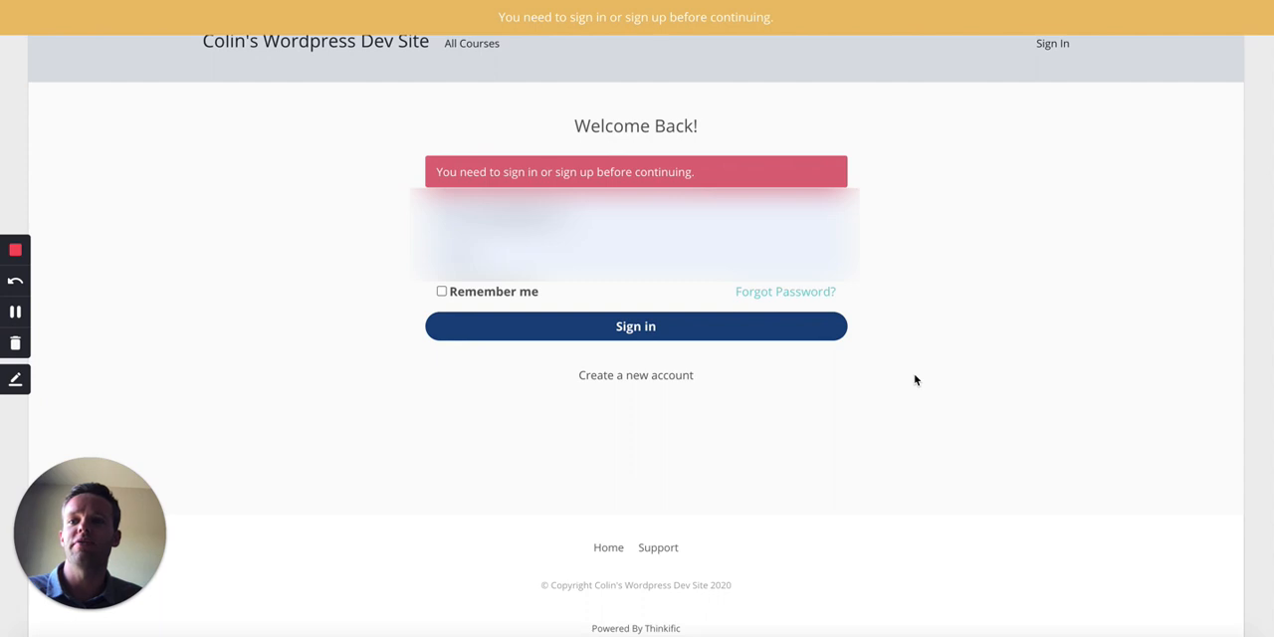
left_click(757, 336)
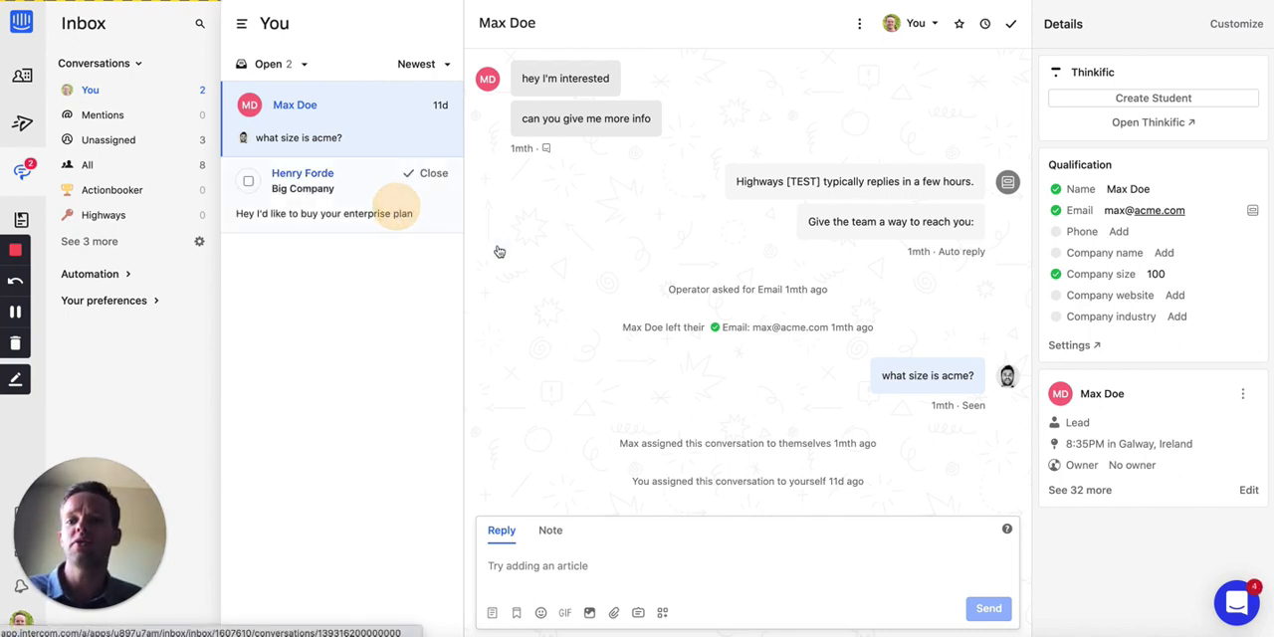
Step: Start a new Thinkific student from the enterprise plan conversation, with the welcome email set to No and the password left blank
left_click(399, 211)
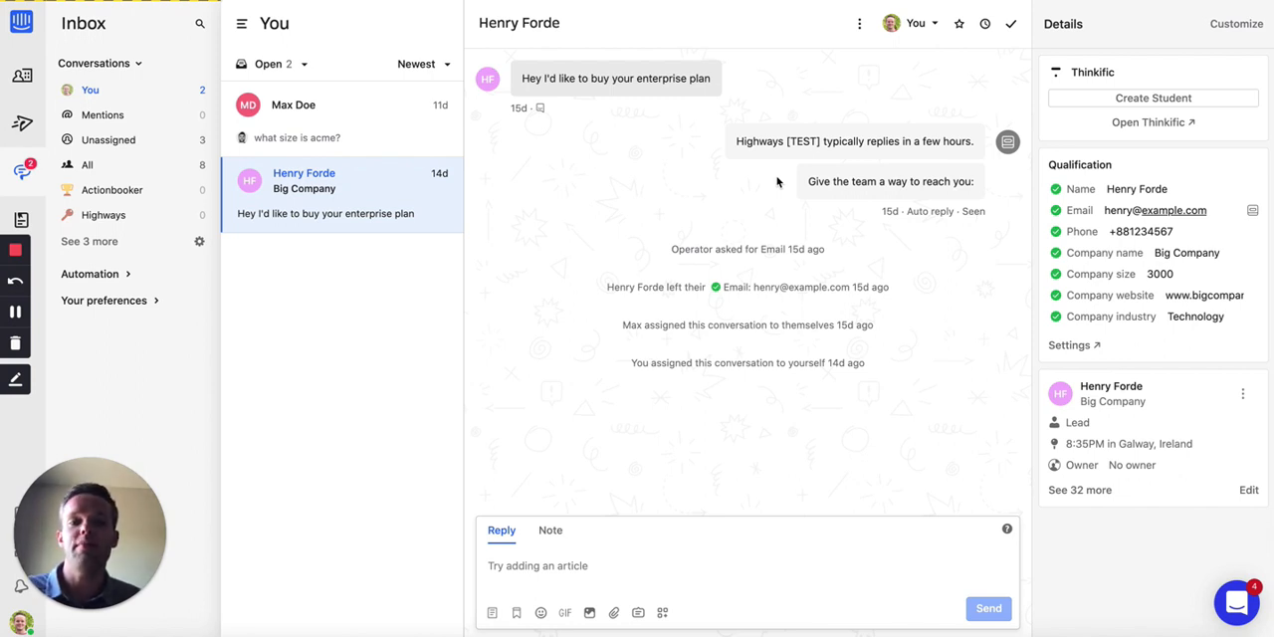
left_click(1034, 213)
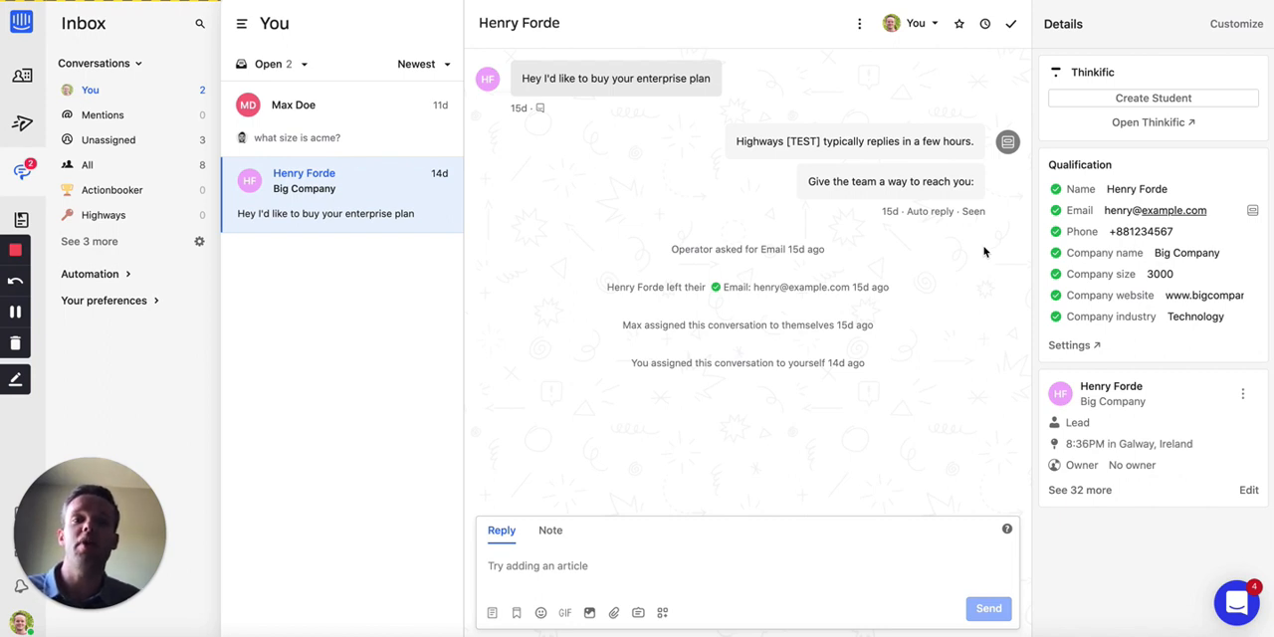
left_click(1069, 104)
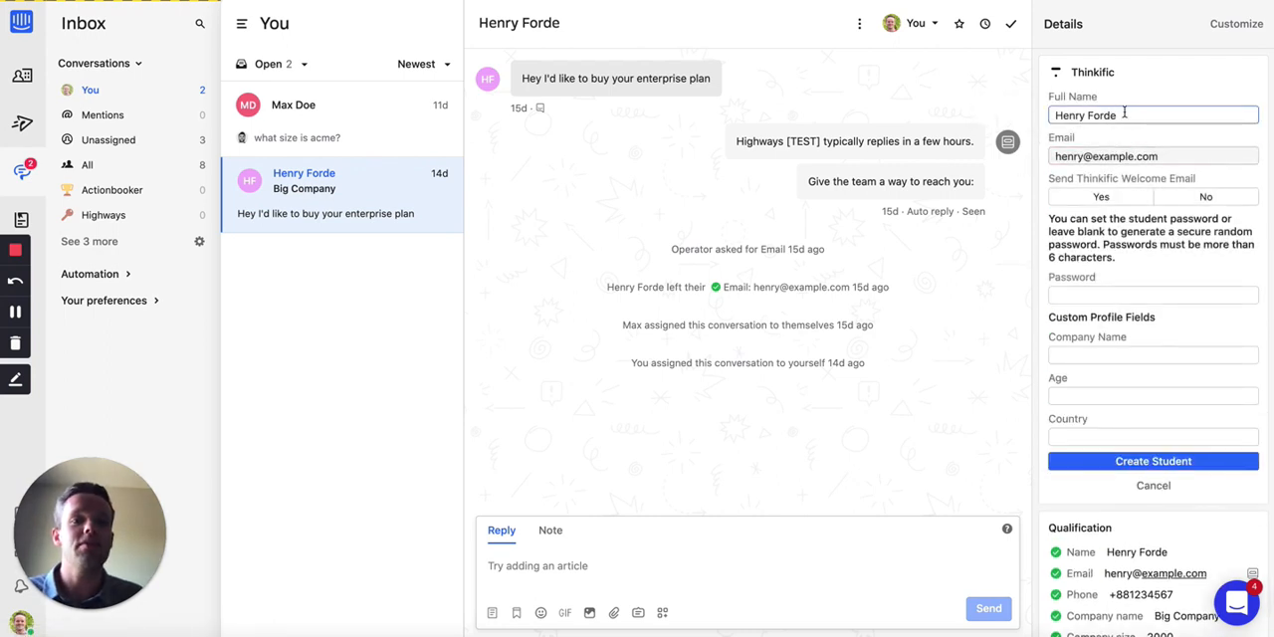
left_click(1114, 149)
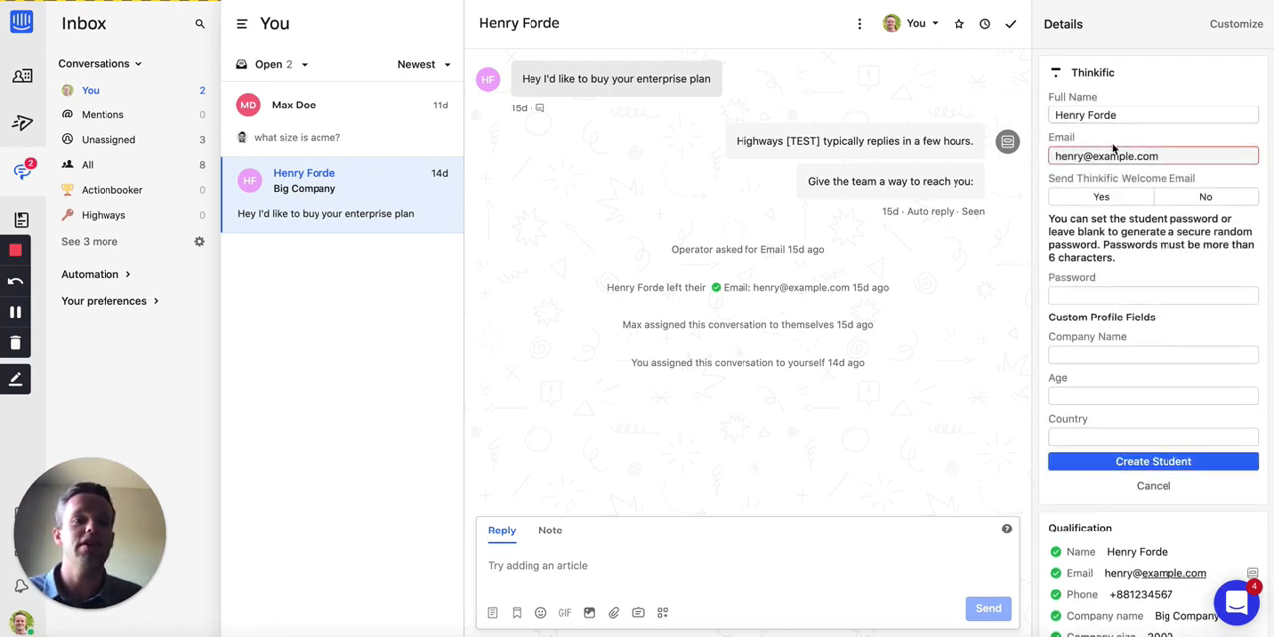
left_click(1203, 197)
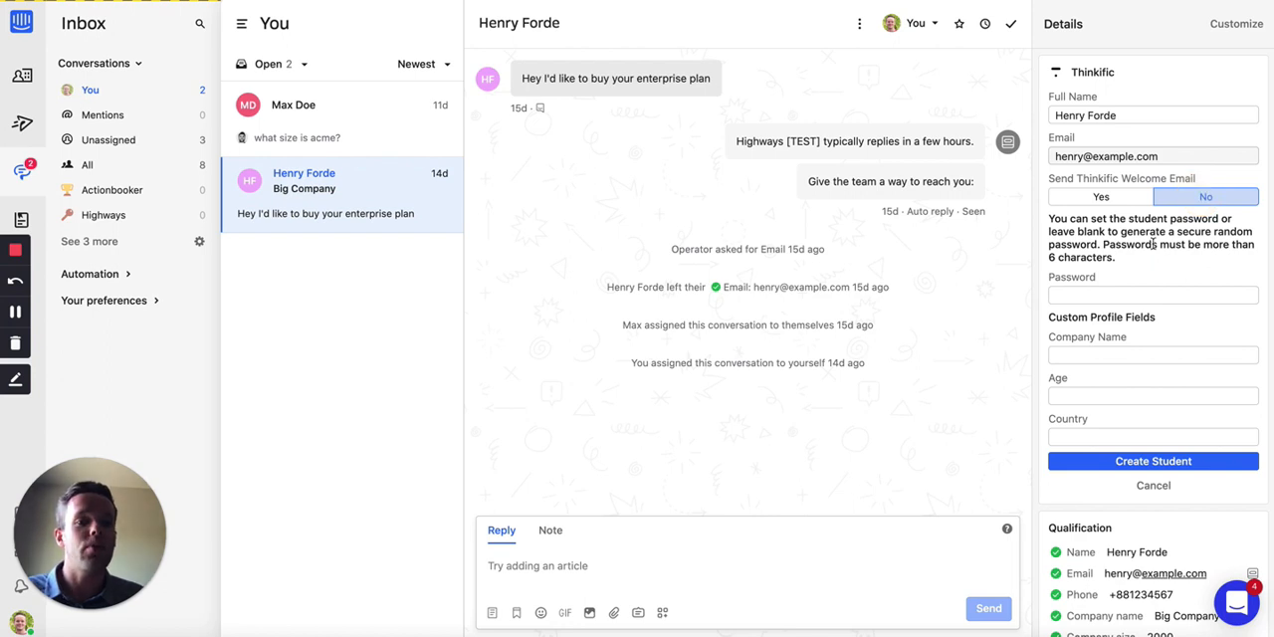
left_click(1103, 295)
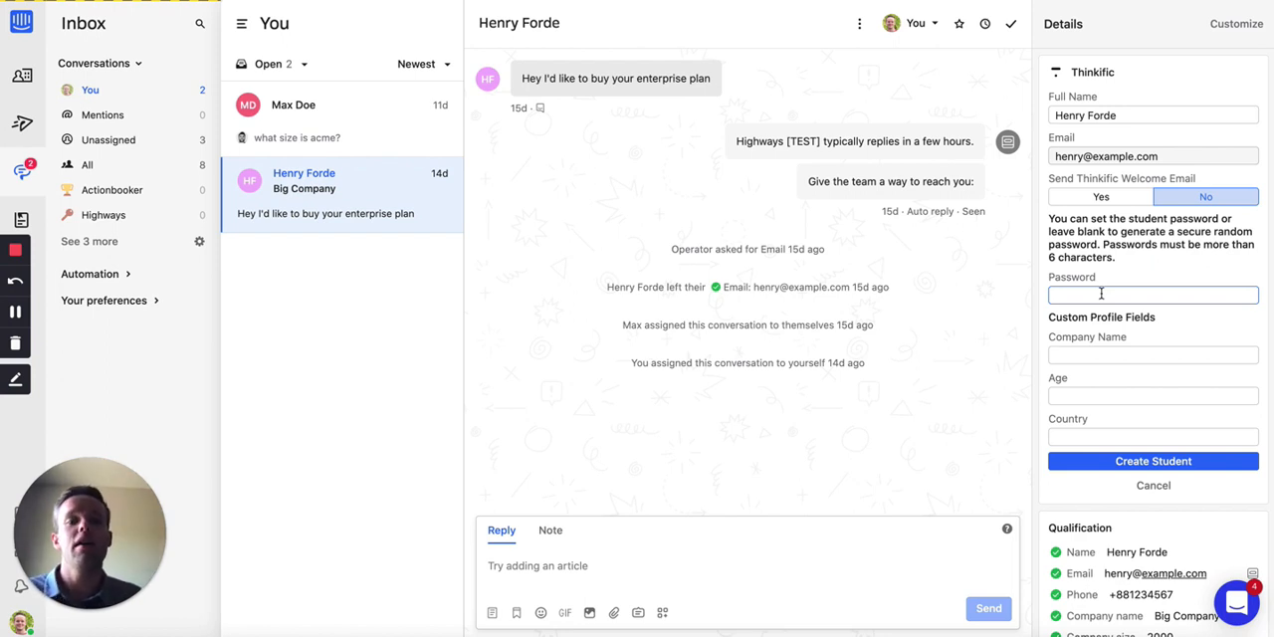
Step: Enter Ford Company as the new student's company name
left_click(1103, 353)
left_click(1102, 350)
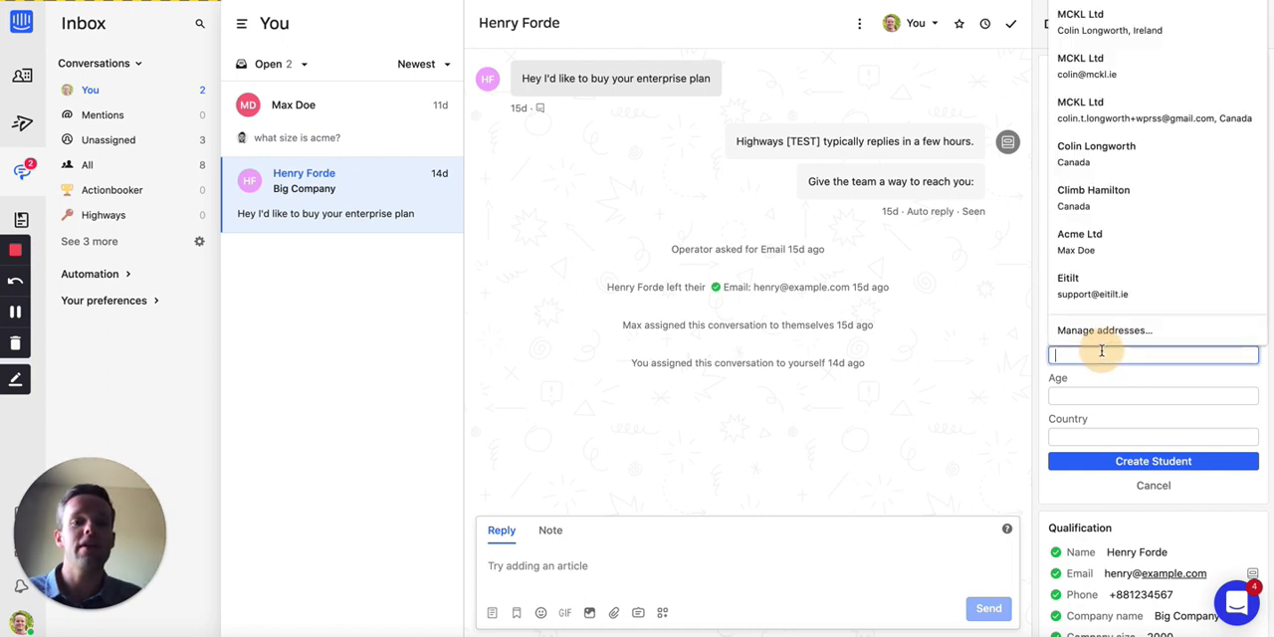
type("Ford COmp")
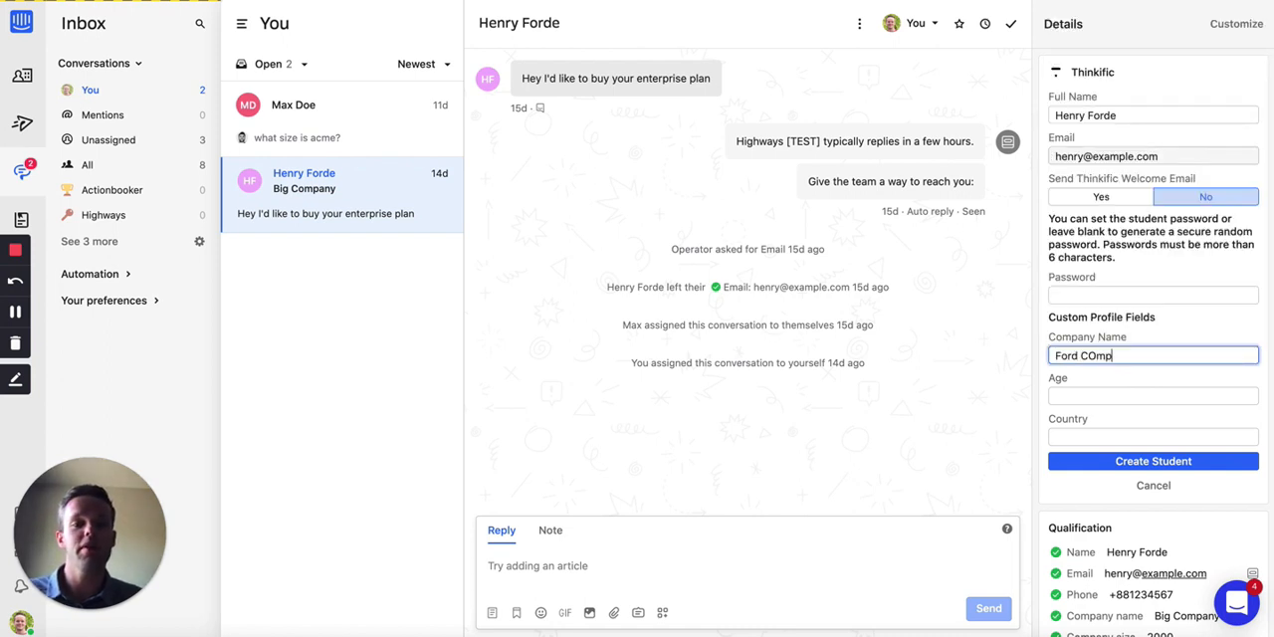
key("BackSpace")
key("BackSpace")
type("omap")
key("BackSpace")
key("BackSpace")
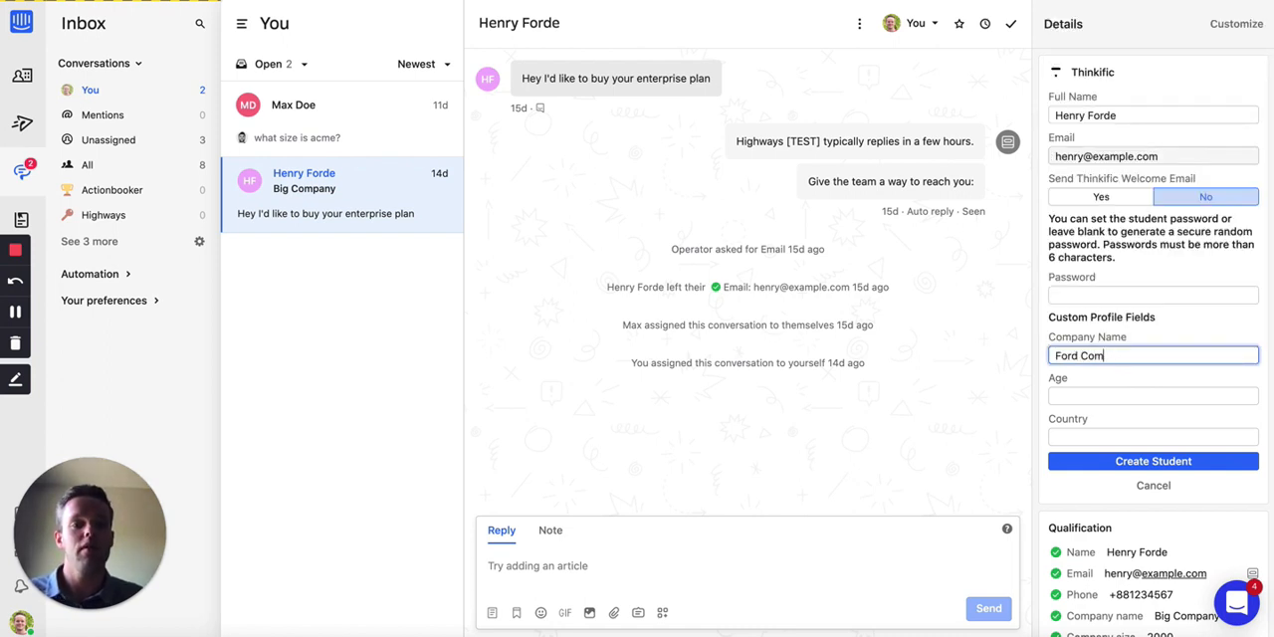
type("pany")
Step: Set the student's age to 25 and country to IE, and create the student
left_click(1113, 393)
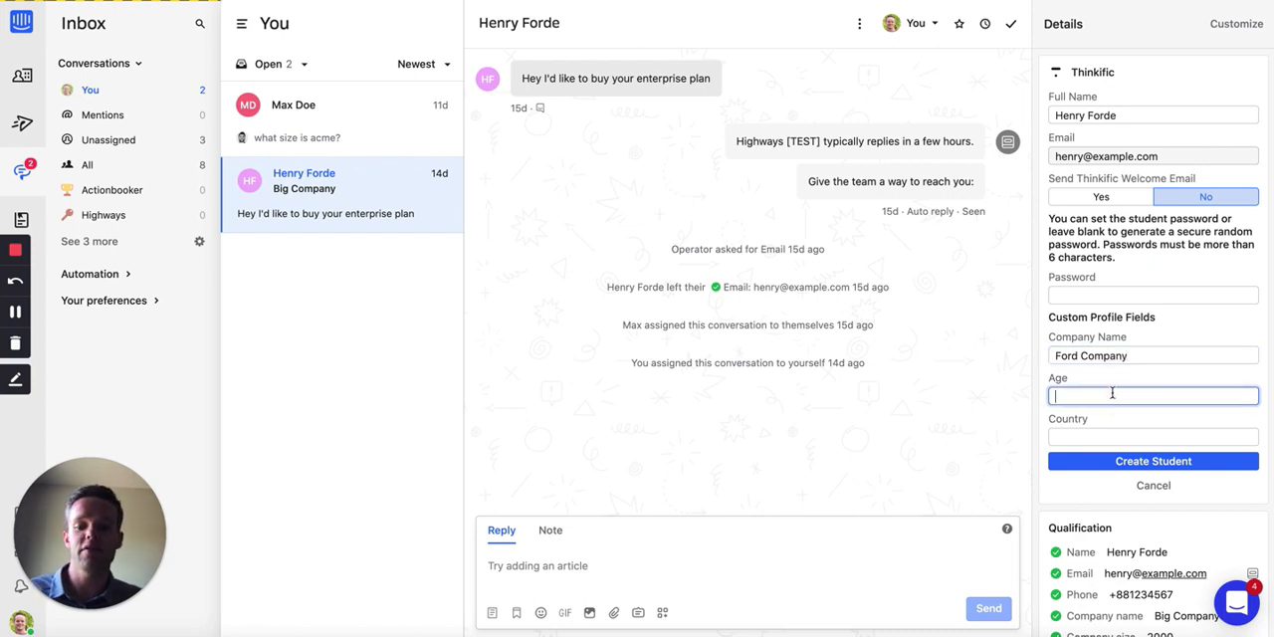
type("25")
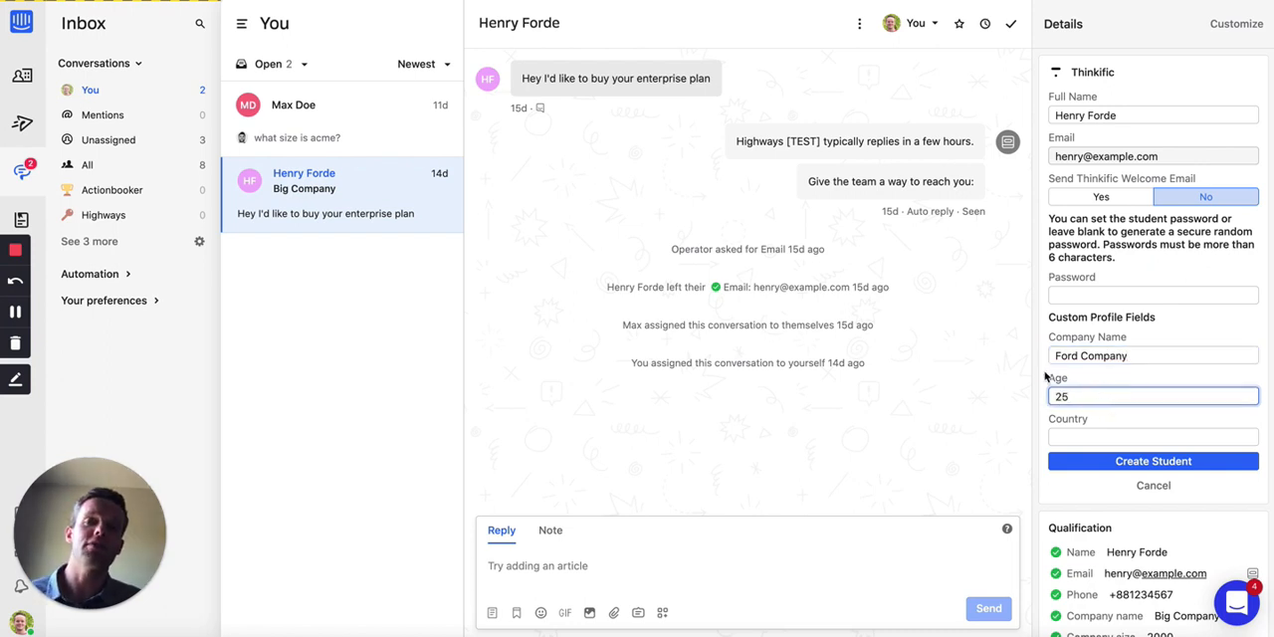
key("Tab")
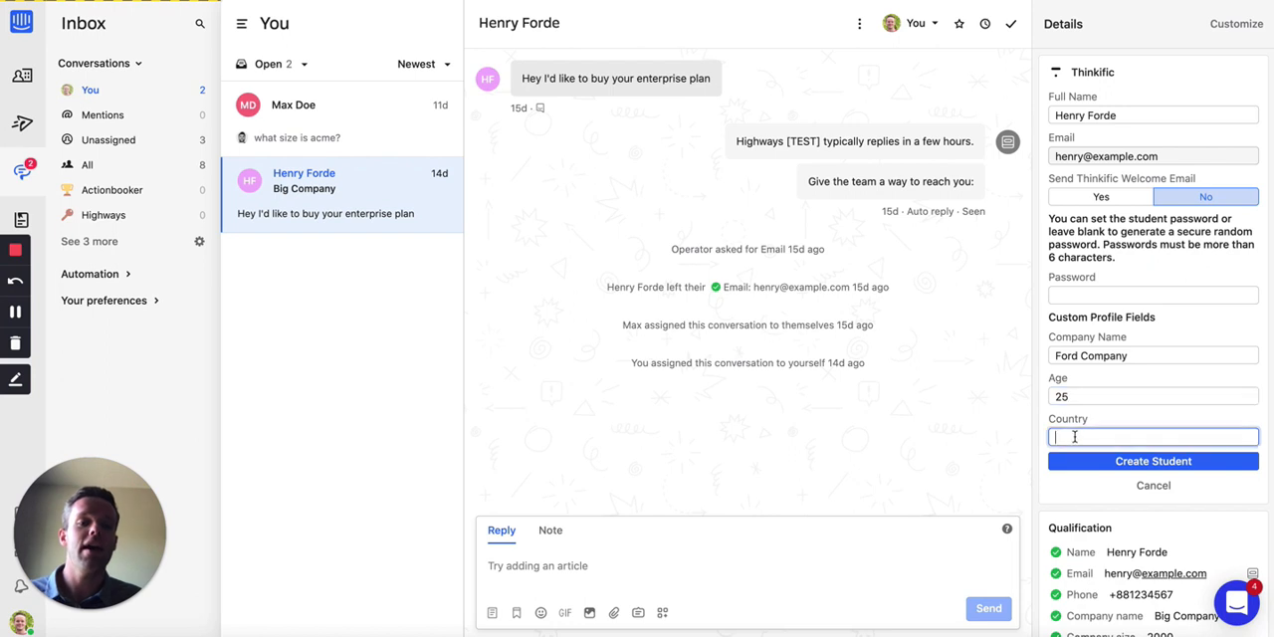
type("IE")
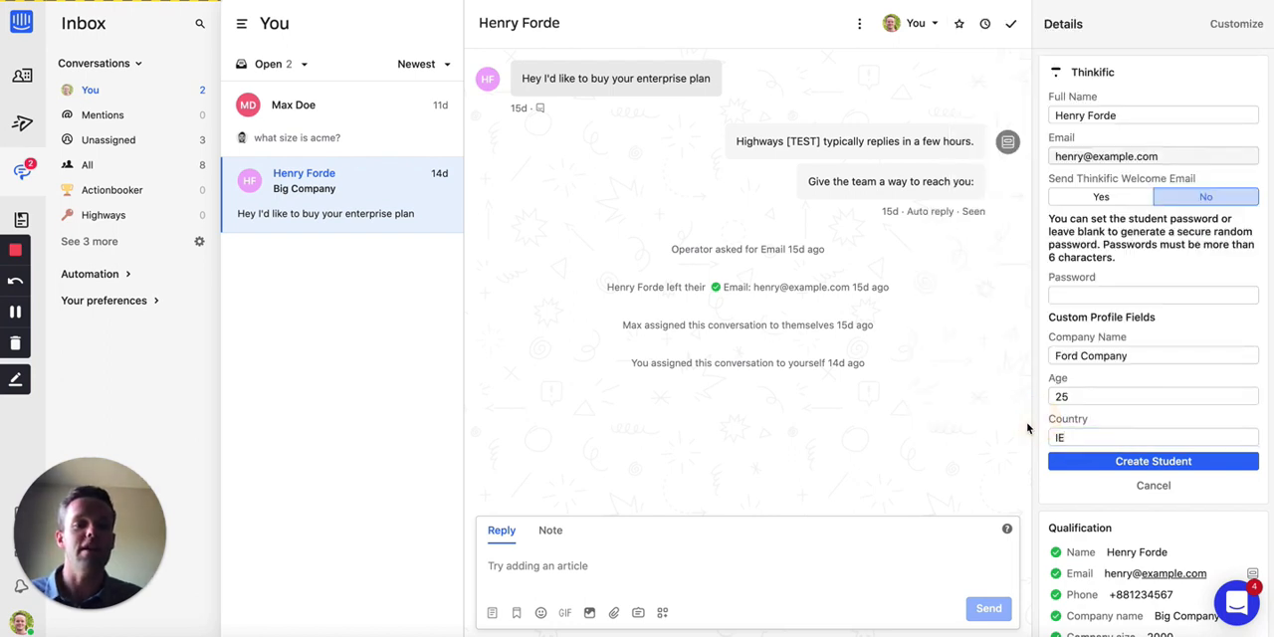
left_click(1093, 463)
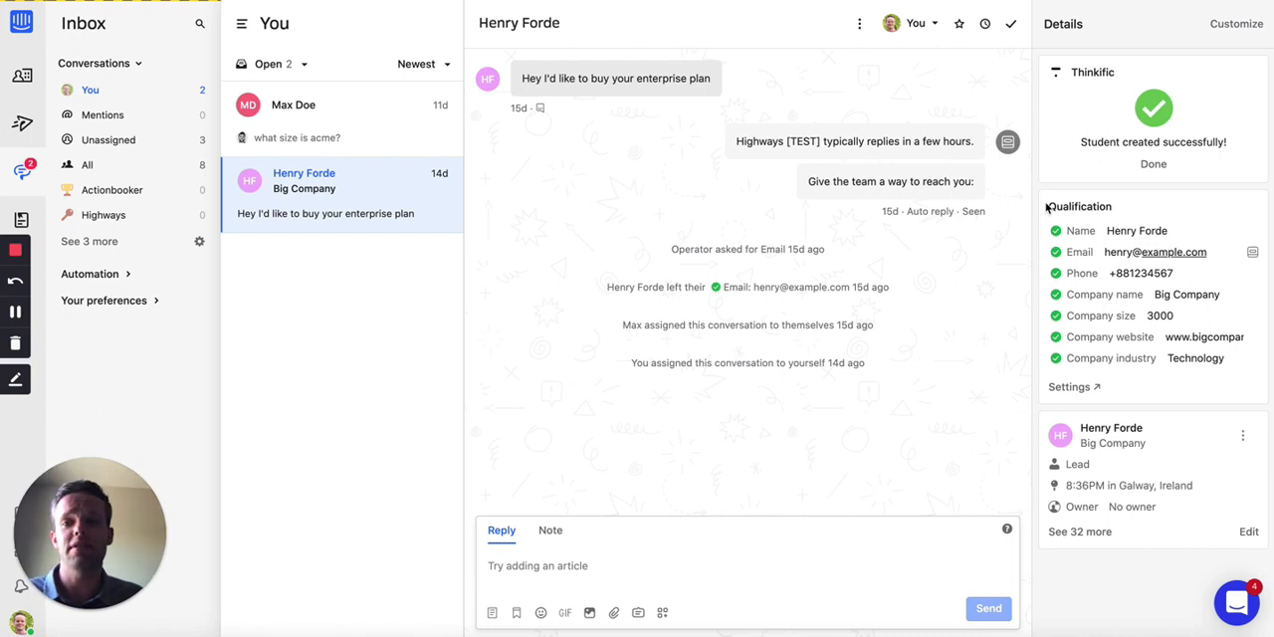
left_click(1154, 165)
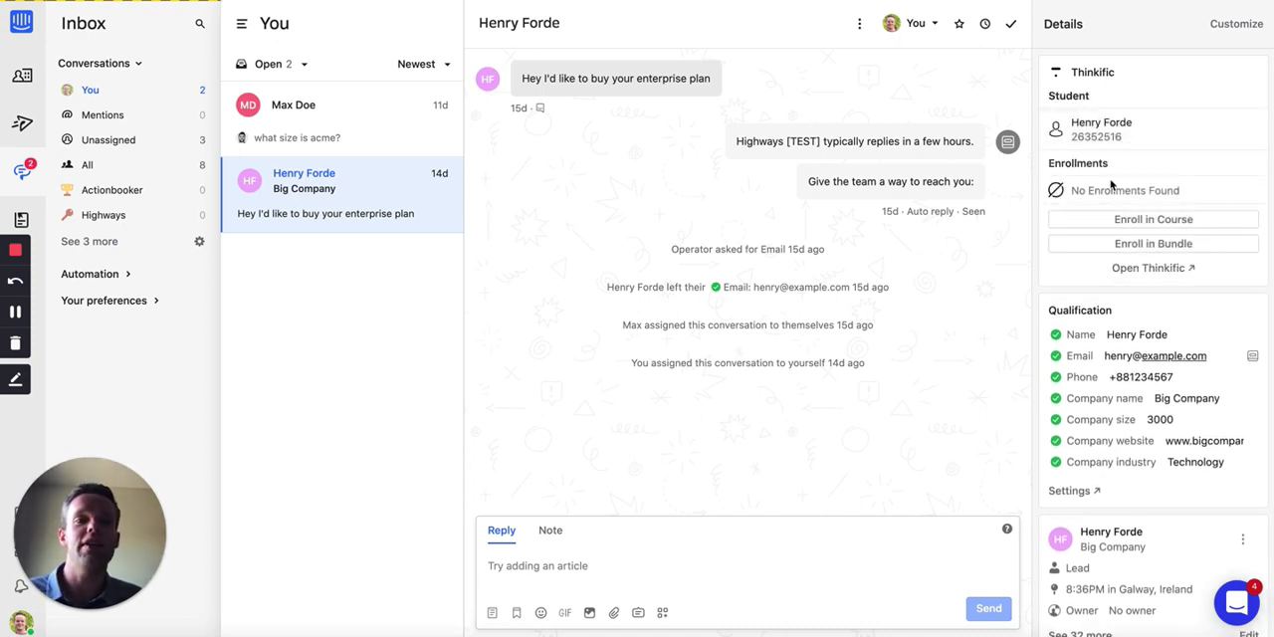
Step: Examine the new student's Thinkific profile and Express Sign In Link, and return to the student overview
left_click(1109, 140)
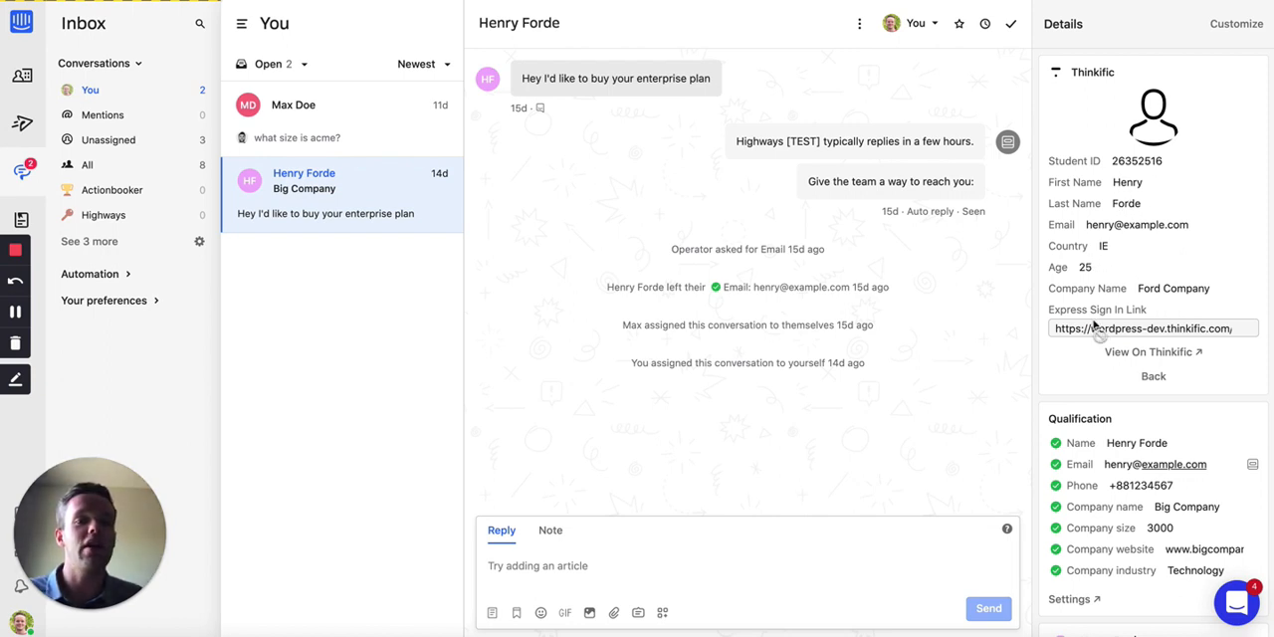
left_click(1142, 332)
left_click(1095, 317)
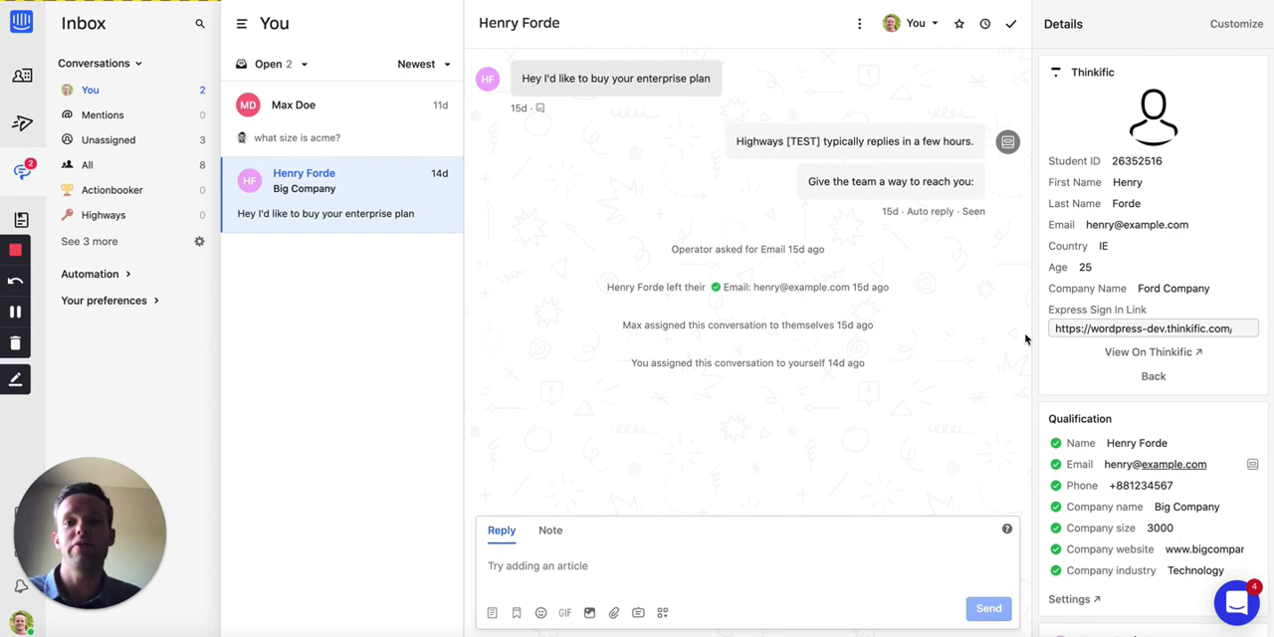
left_click(1154, 377)
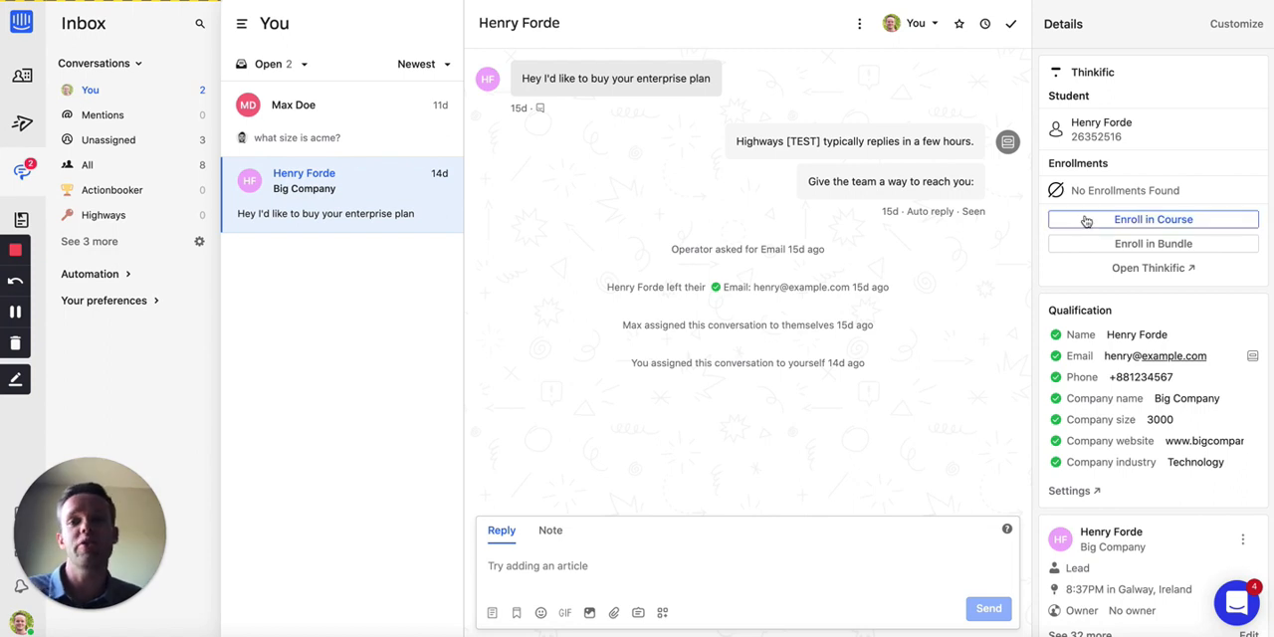
Step: Enroll the student in Course C without a free trial, starting immediately and expiring after 7 days
left_click(1119, 224)
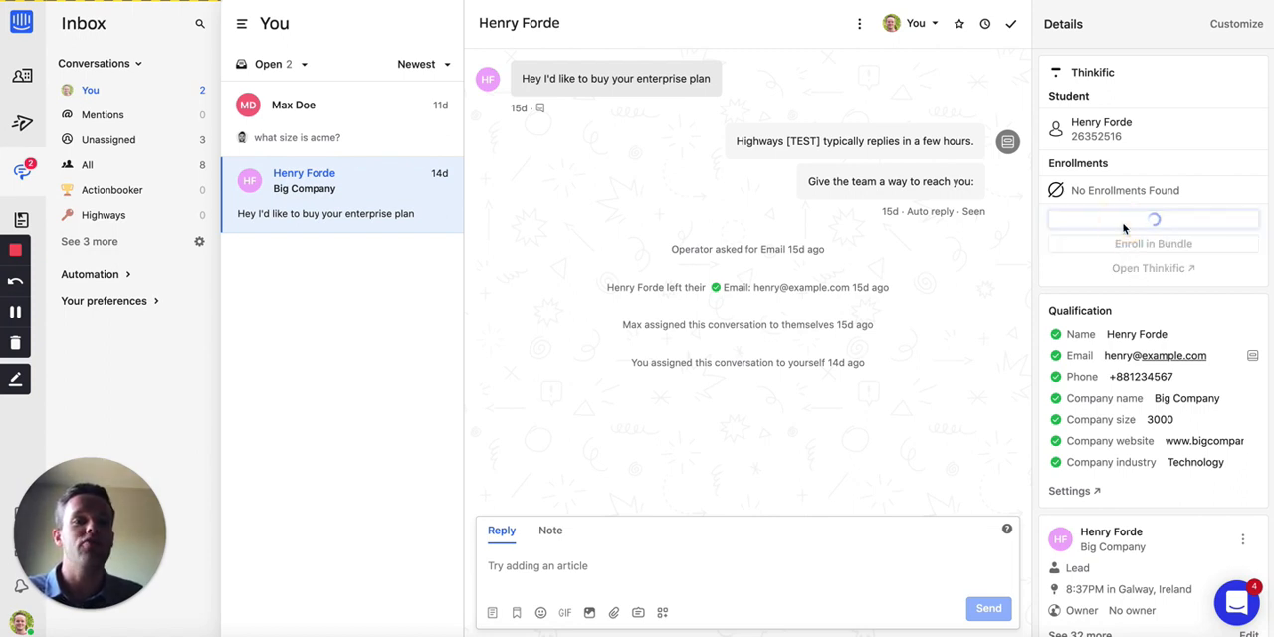
left_click(1160, 115)
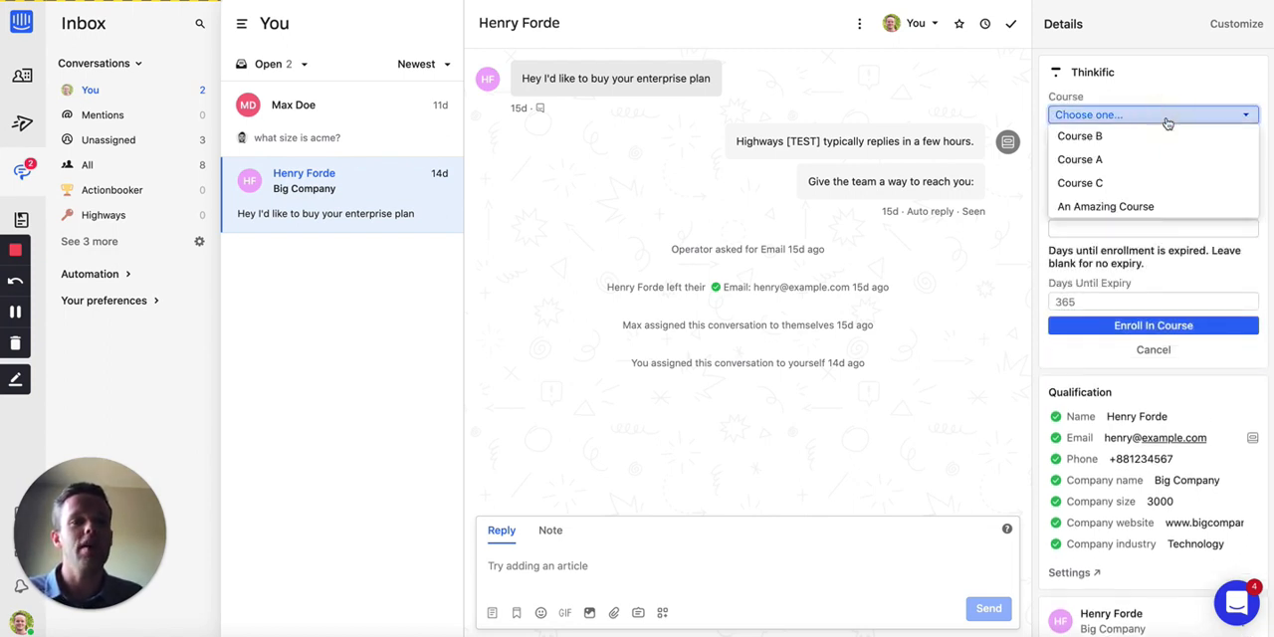
left_click(1137, 183)
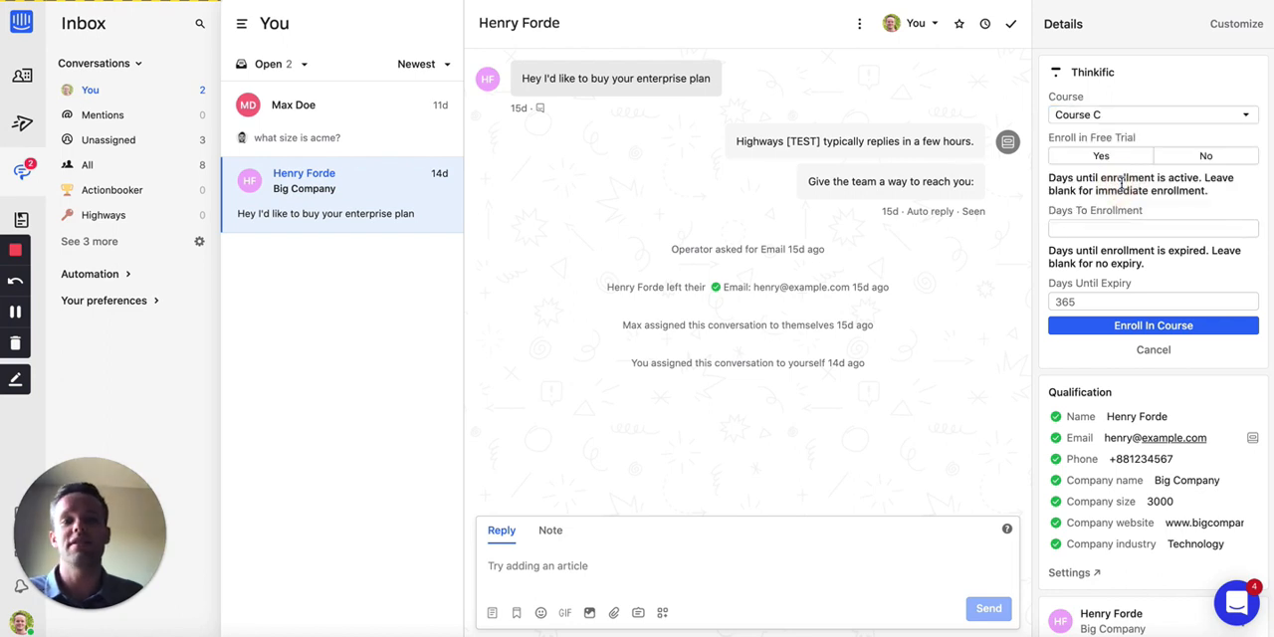
left_click(1203, 158)
left_click(1073, 230)
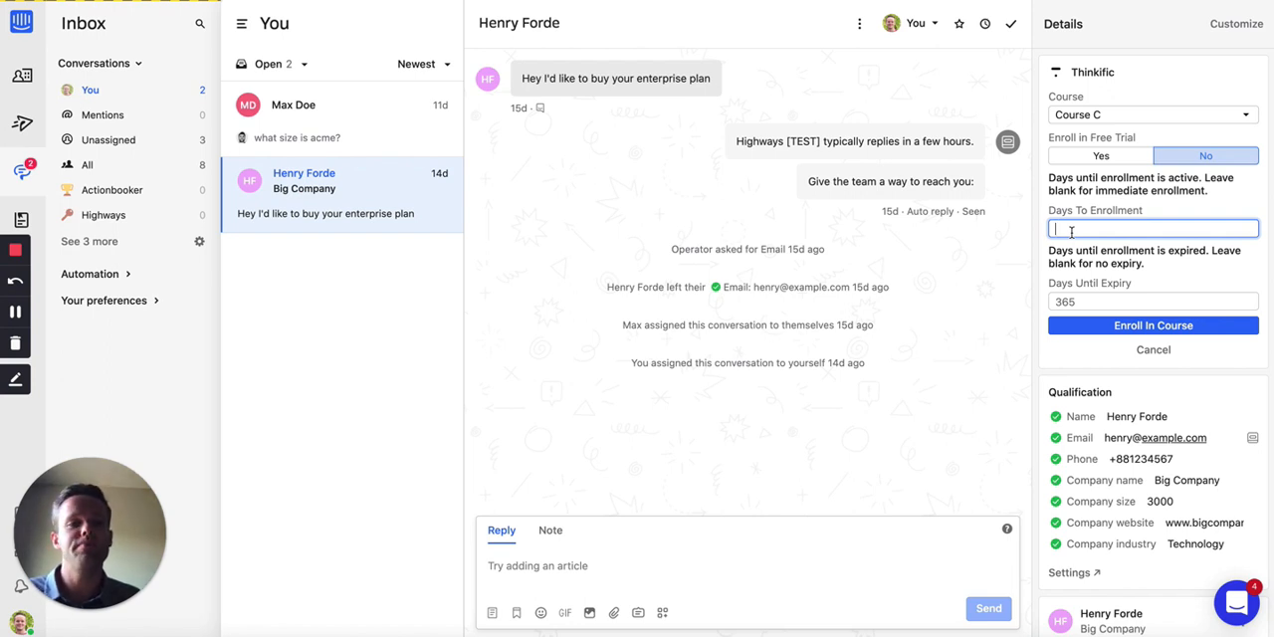
left_click(1082, 302)
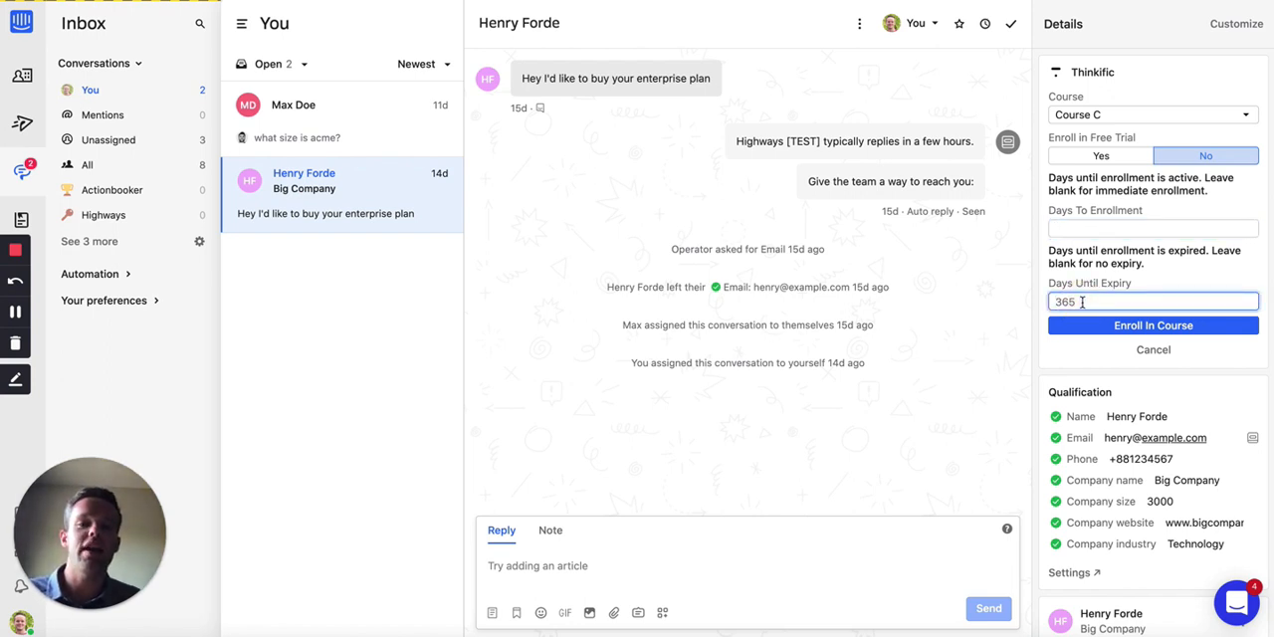
type("7")
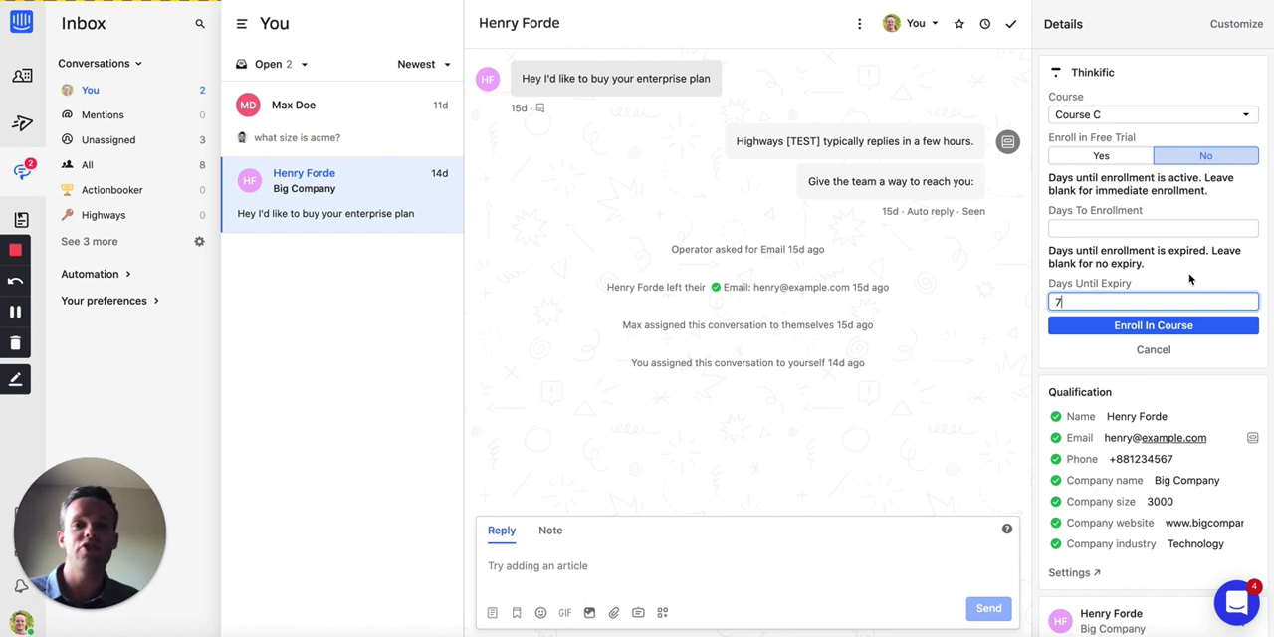
left_click(1206, 325)
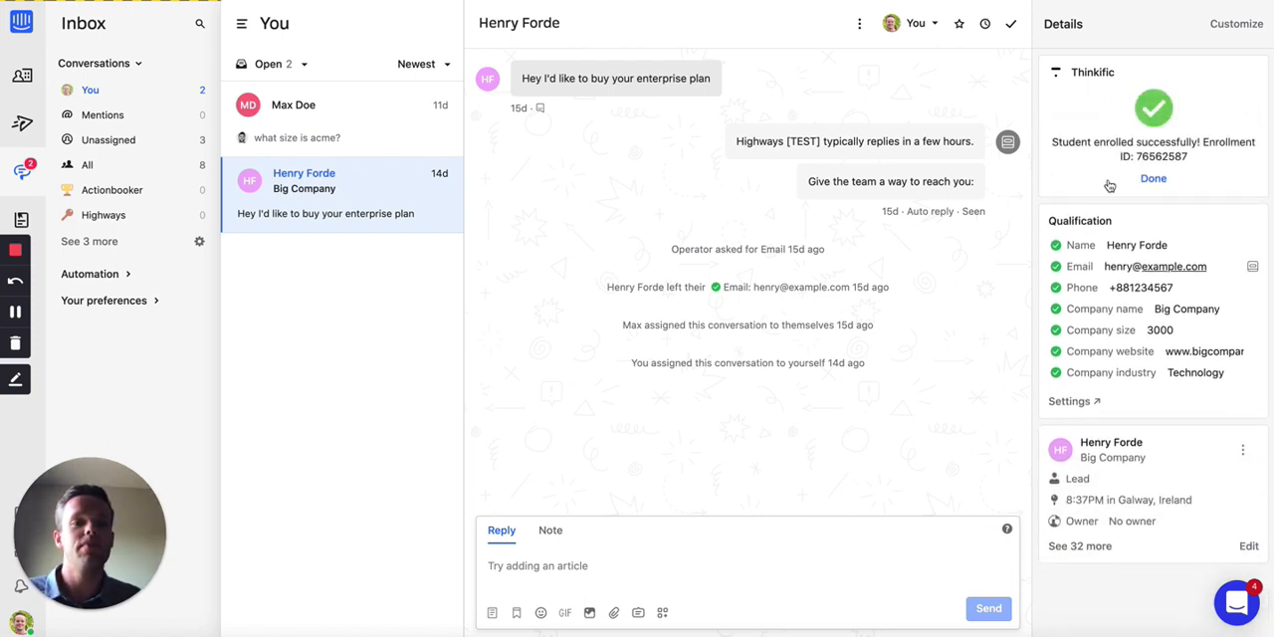
left_click(1158, 179)
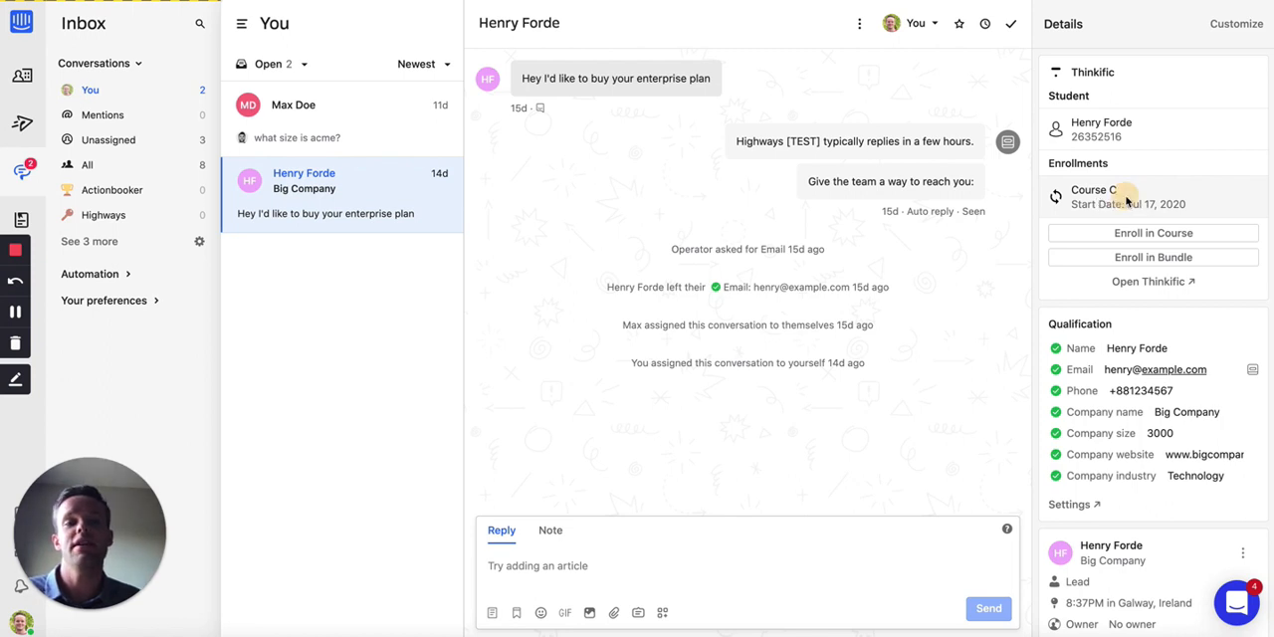
Step: Review the Course C enrollment details, including the student's enrollments on the Thinkific site, and return to the student overview in Intercom
left_click(1127, 202)
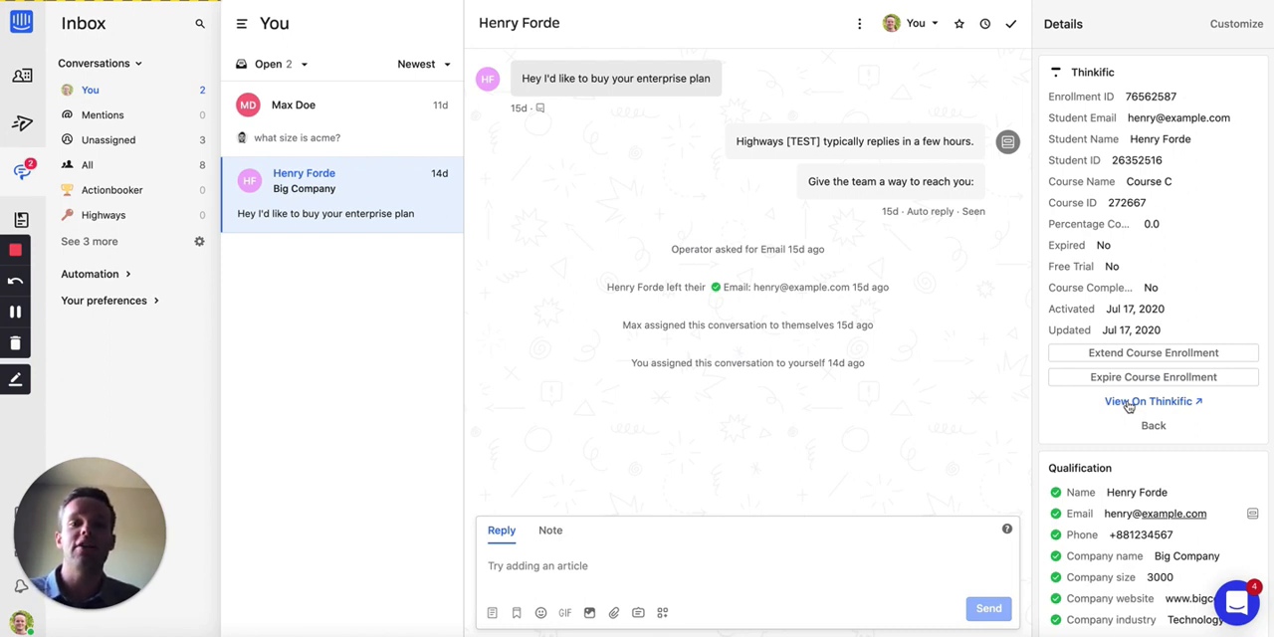
left_click(1129, 403)
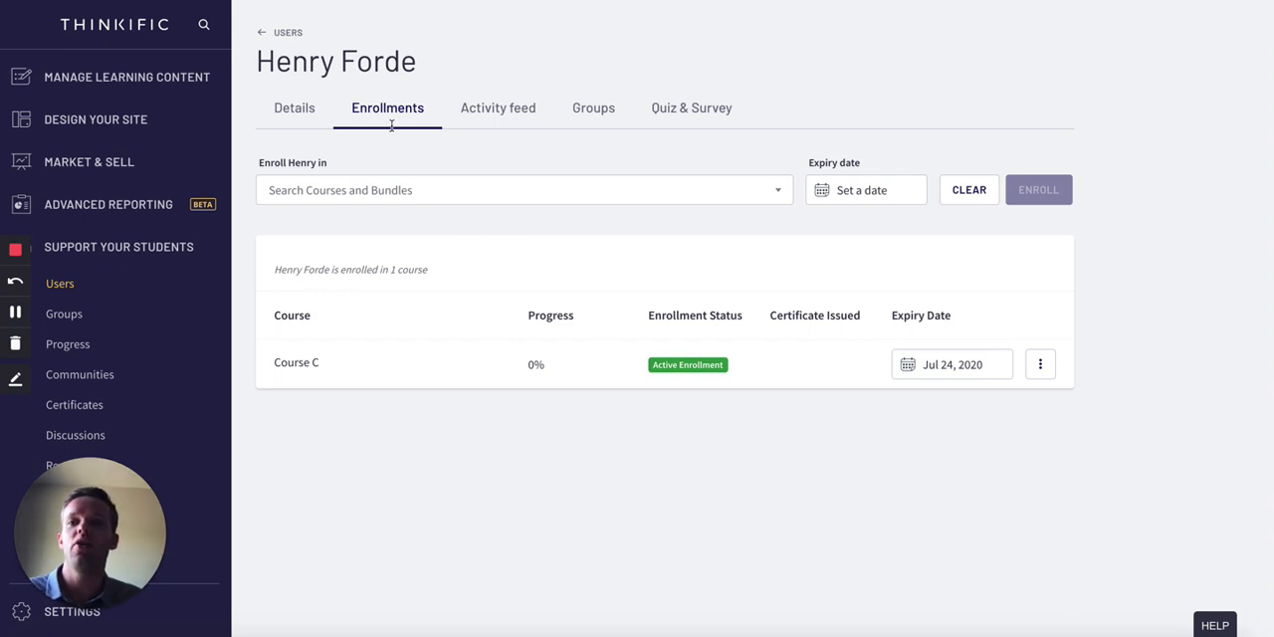
left_click(332, 2)
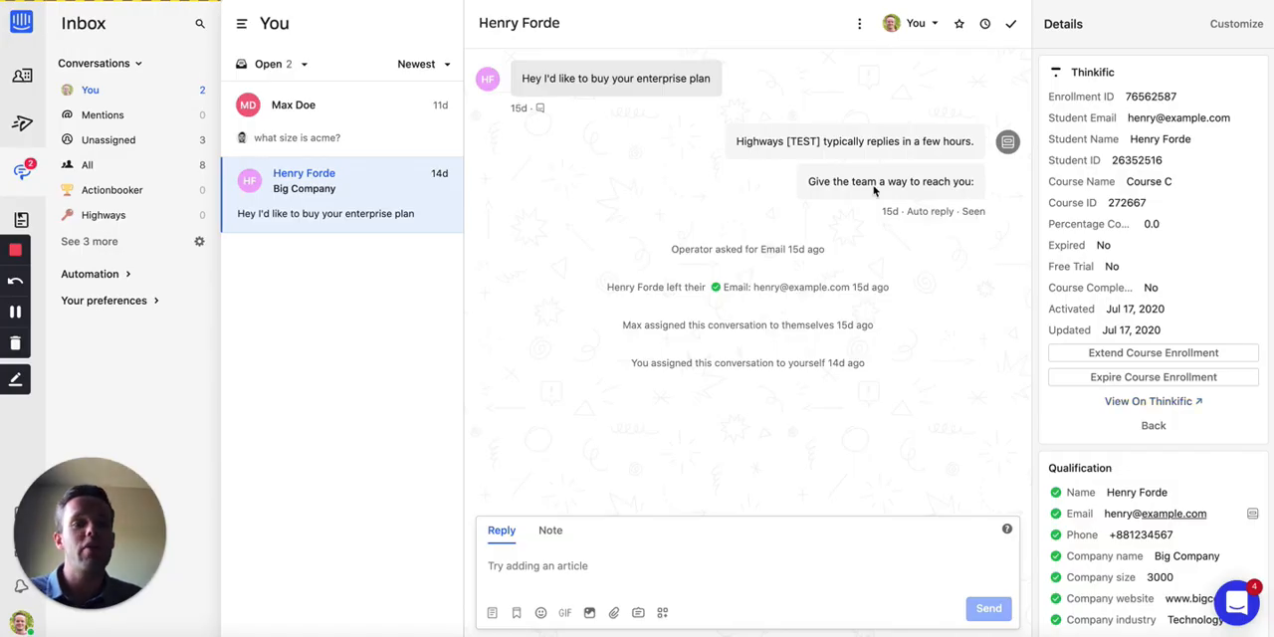
left_click(1152, 426)
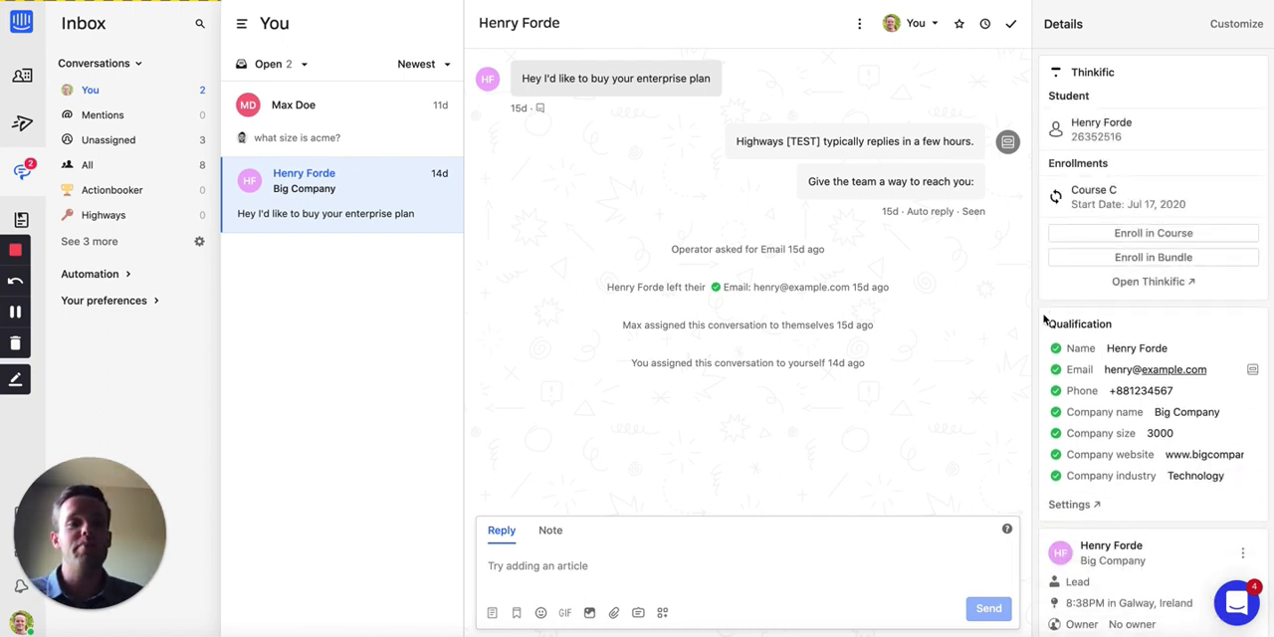
Step: Enroll the student in An Amazing Bundle without a free trial, starting immediately and expiring after 366 days, and return to the student overview
left_click(1076, 258)
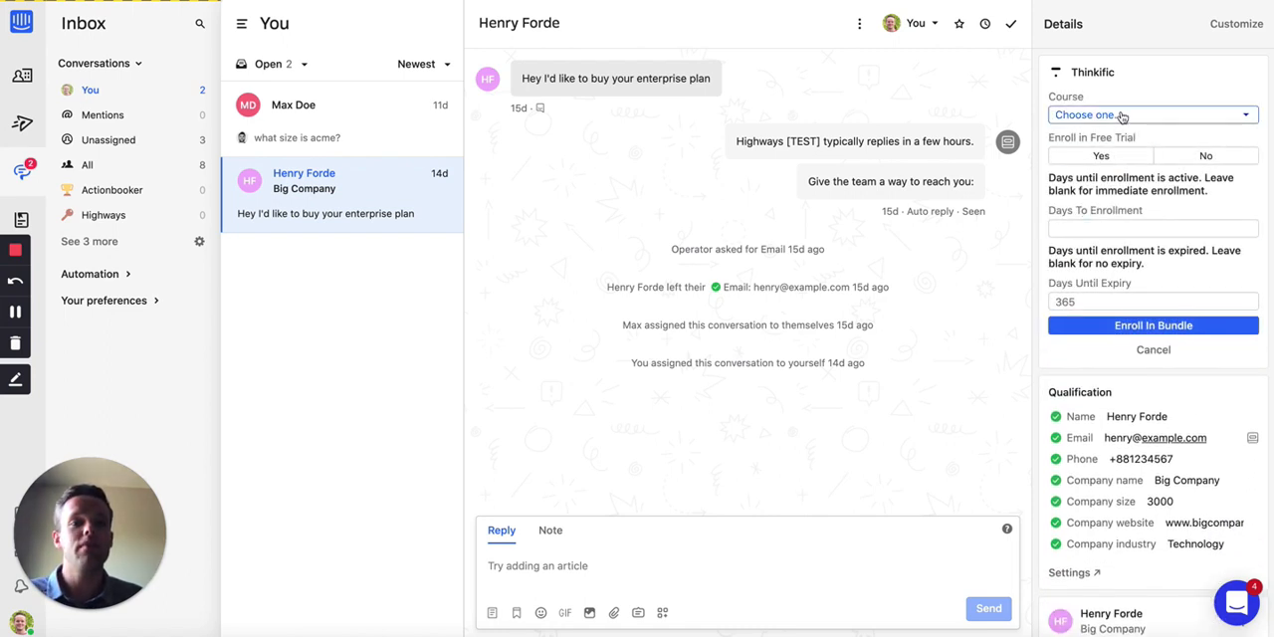
left_click(1123, 117)
left_click(1123, 137)
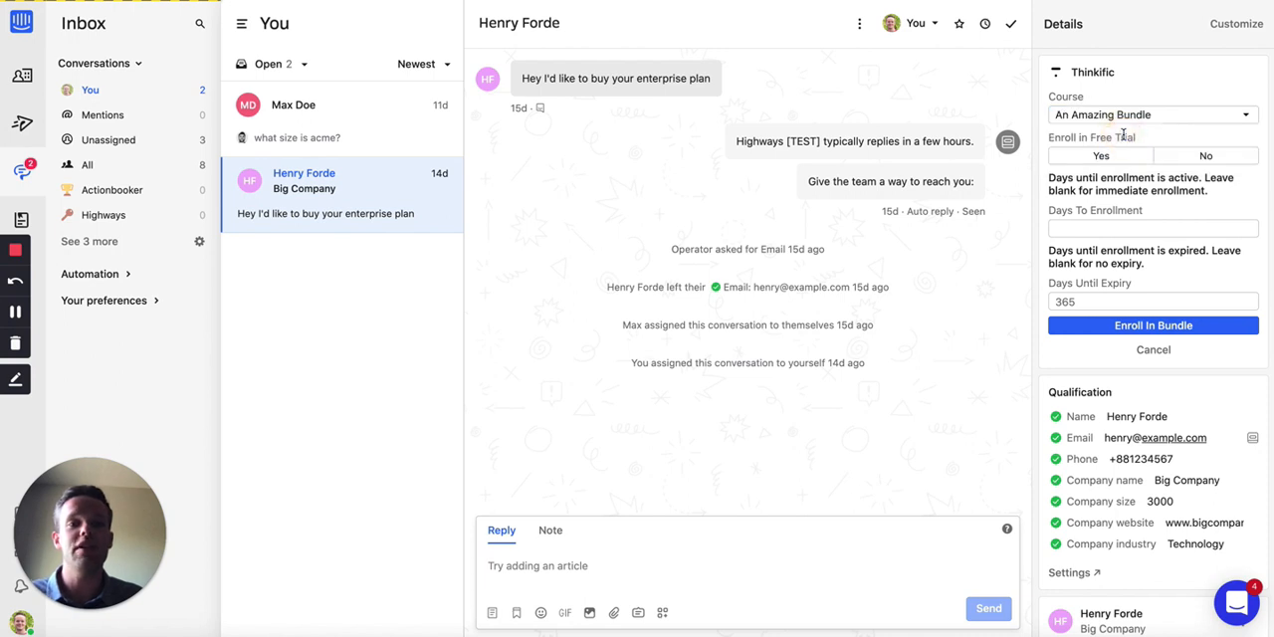
left_click(1192, 156)
left_click(1080, 229)
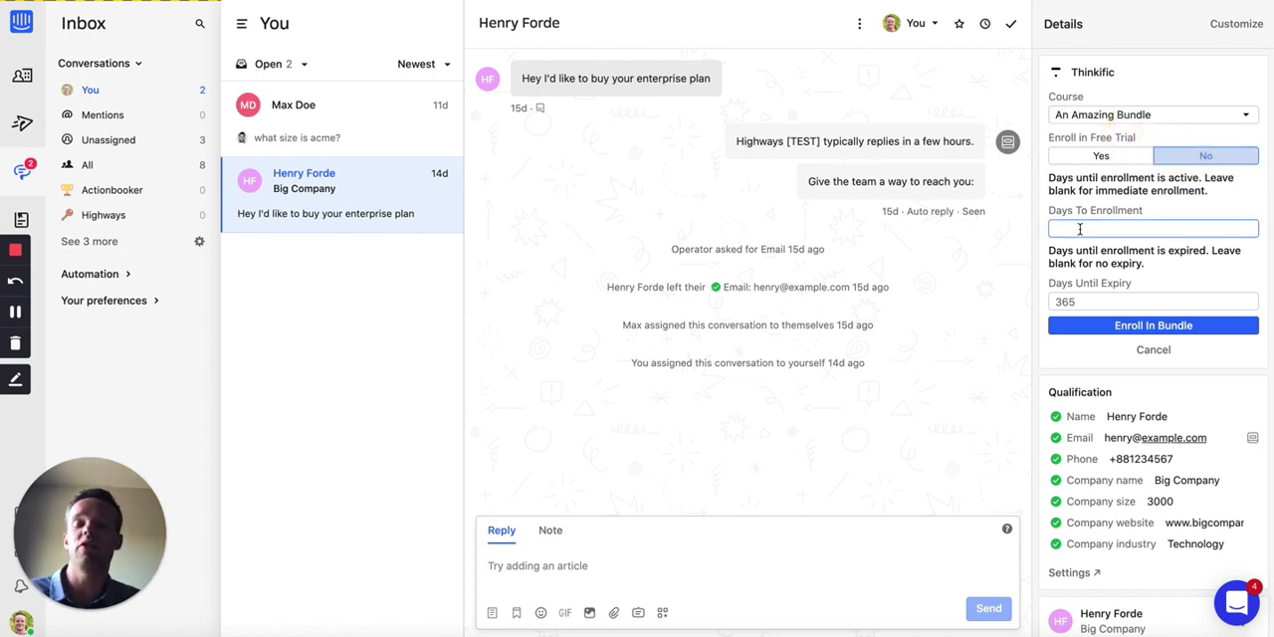
left_click(1088, 303)
type("36")
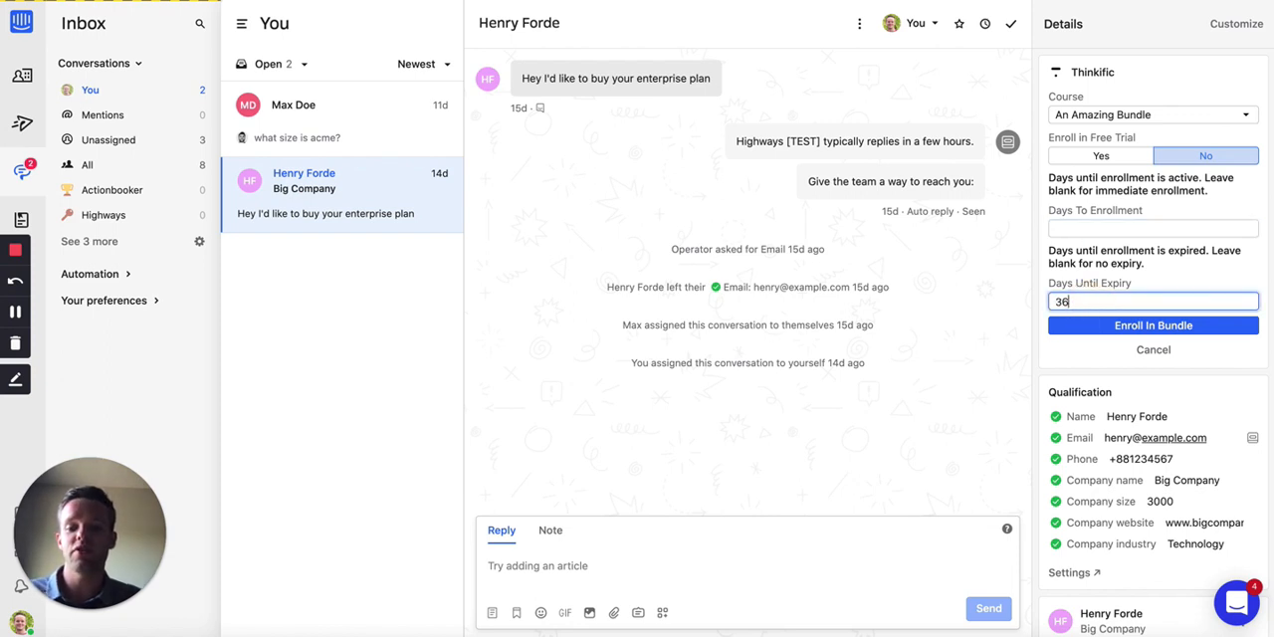
type("6")
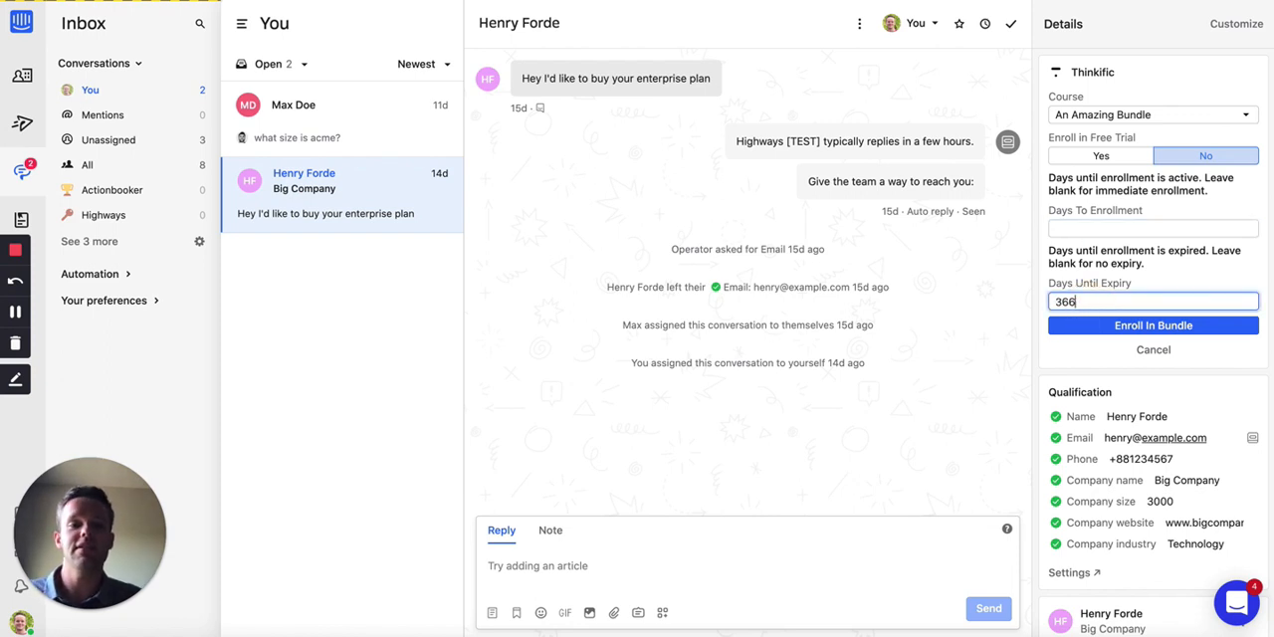
left_click(1182, 328)
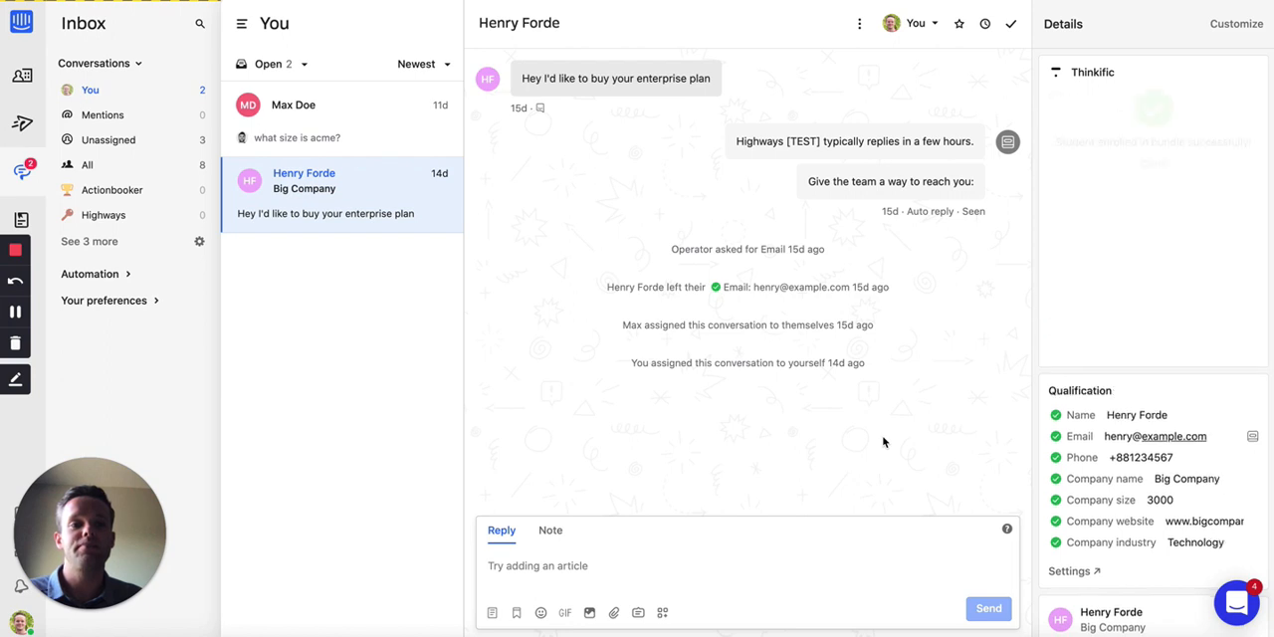
left_click(1147, 165)
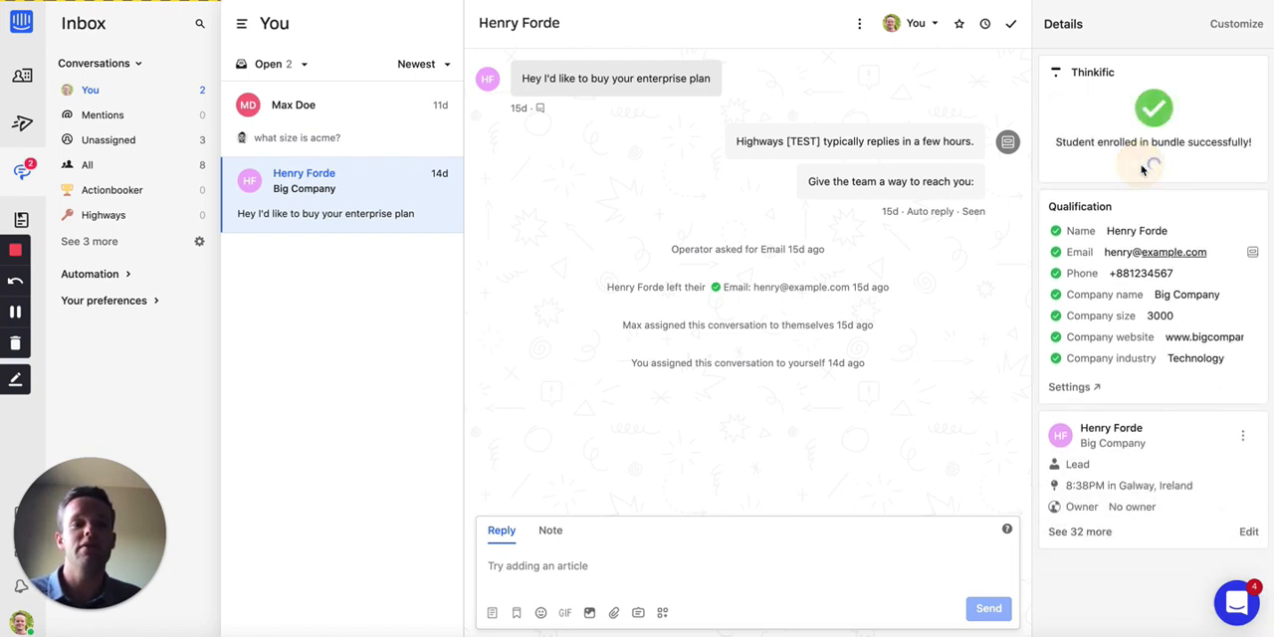